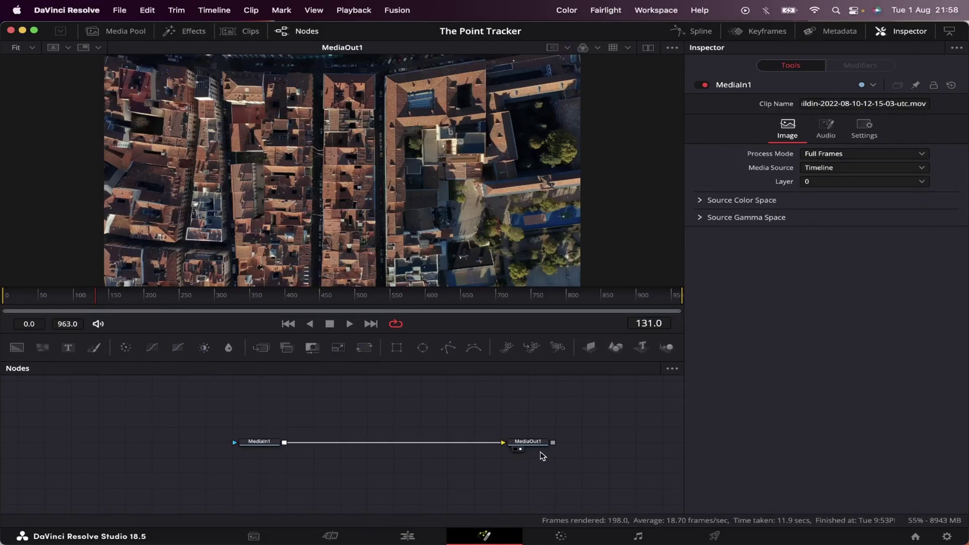
# Add a Tracker node from the 'tra' tool search and drop Tracker1 onto the MediaIn1–MediaOut1 link
pyautogui.moveTo(539, 450)
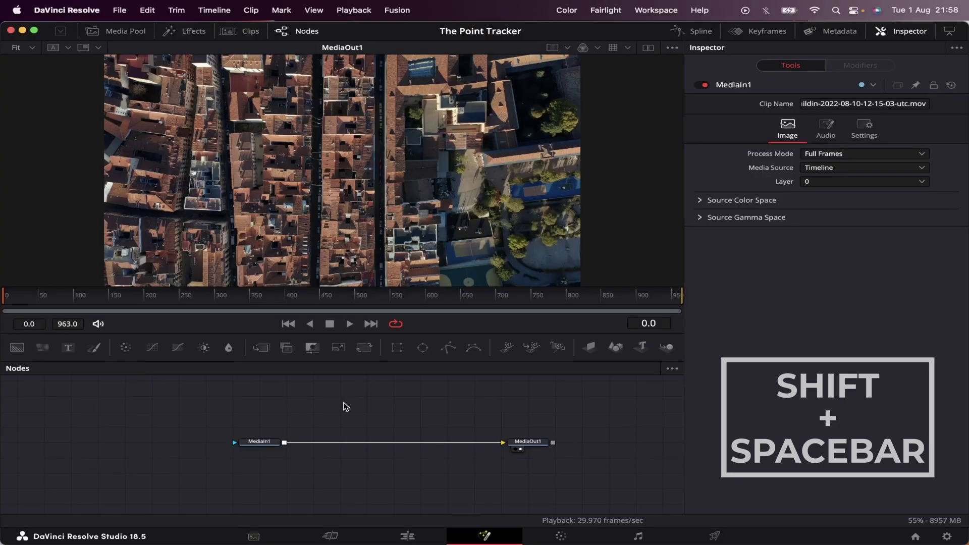
pyautogui.hotkey('shift', 'space')
pyautogui.write('tra')
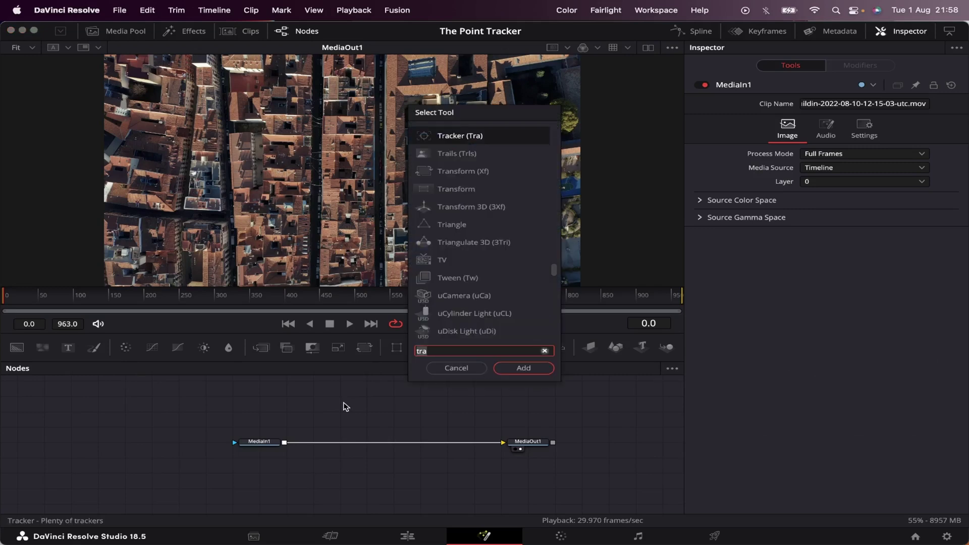
pyautogui.click(524, 368)
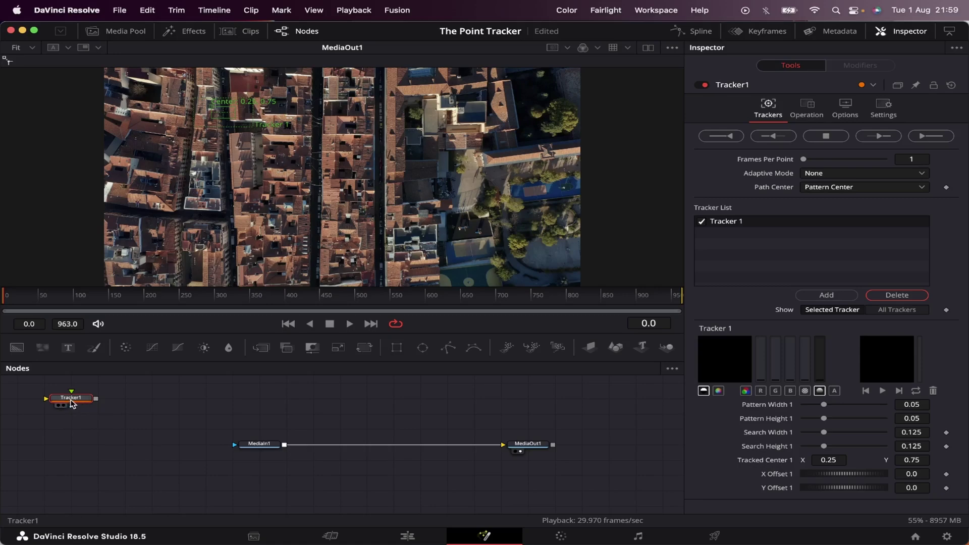
pyautogui.moveTo(72, 402); pyautogui.dragTo(322, 444)
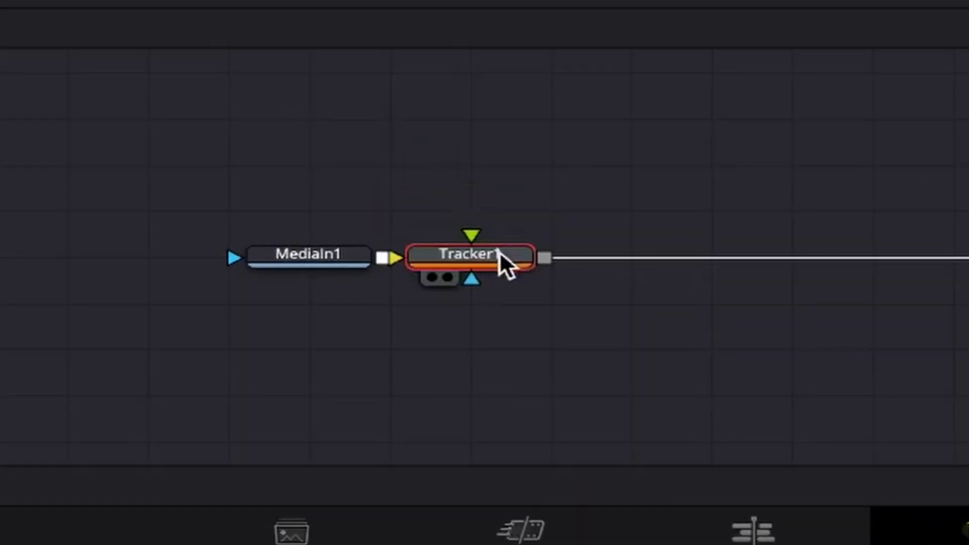
pyautogui.moveTo(500, 252); pyautogui.dragTo(540, 260)
pyautogui.press('shift')
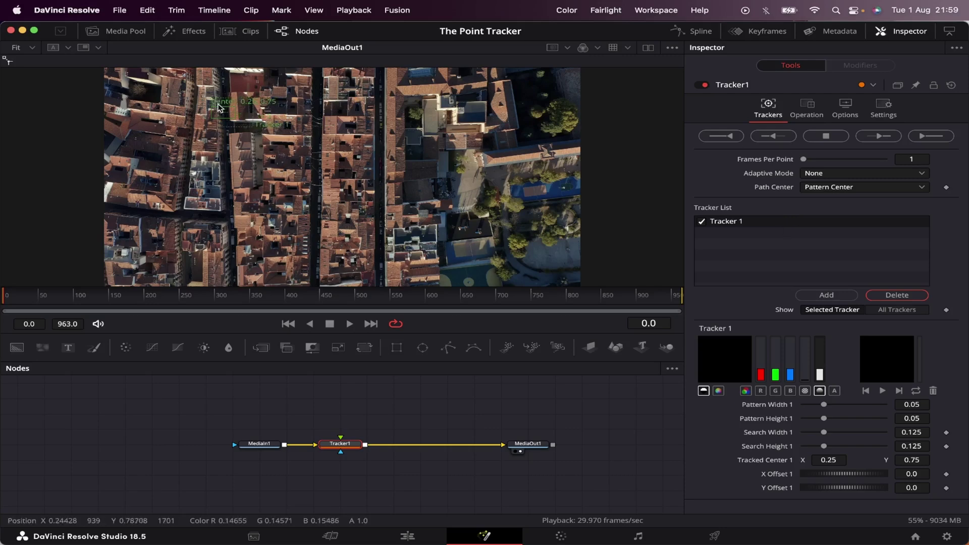
# Place Tracker 1 on a rooftop detail and shrink its search area to 0.029448 by 0.036463
pyautogui.scroll(3, 232, 101)
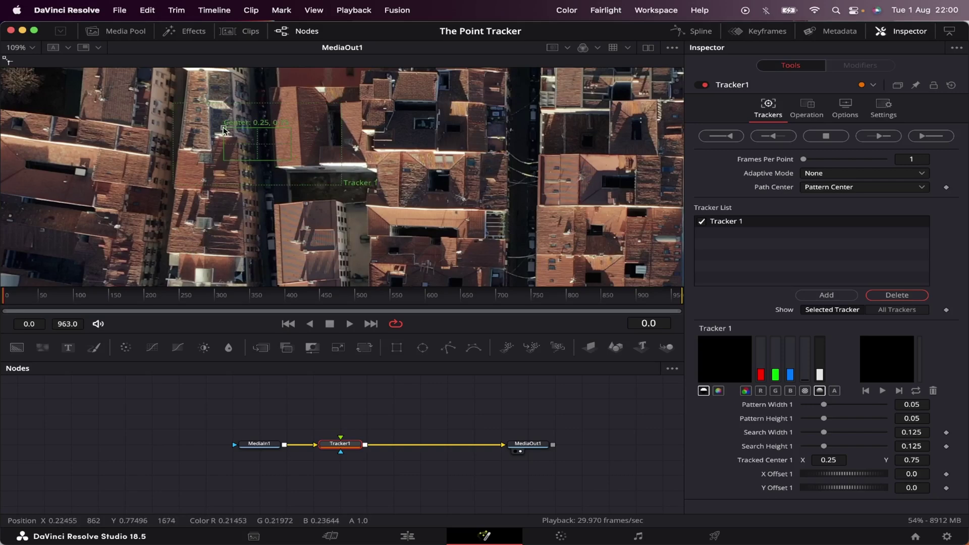
pyautogui.moveTo(225, 132); pyautogui.dragTo(169, 208)
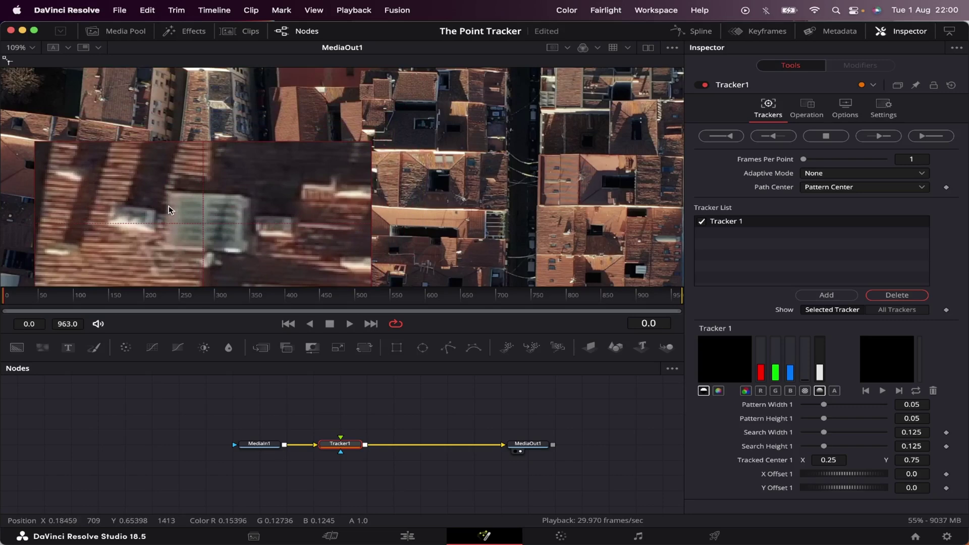
pyautogui.moveTo(169, 210); pyautogui.dragTo(169, 209)
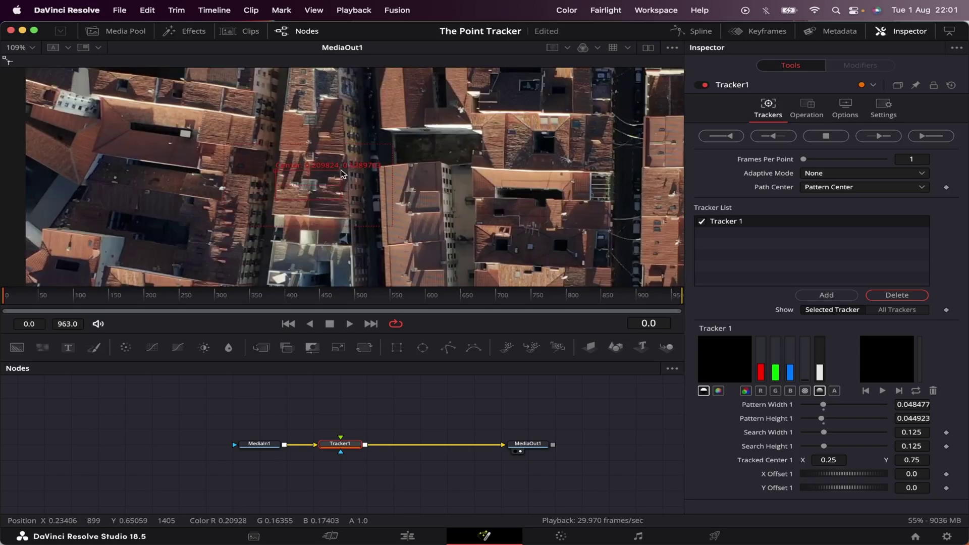
pyautogui.moveTo(327, 174); pyautogui.dragTo(325, 181)
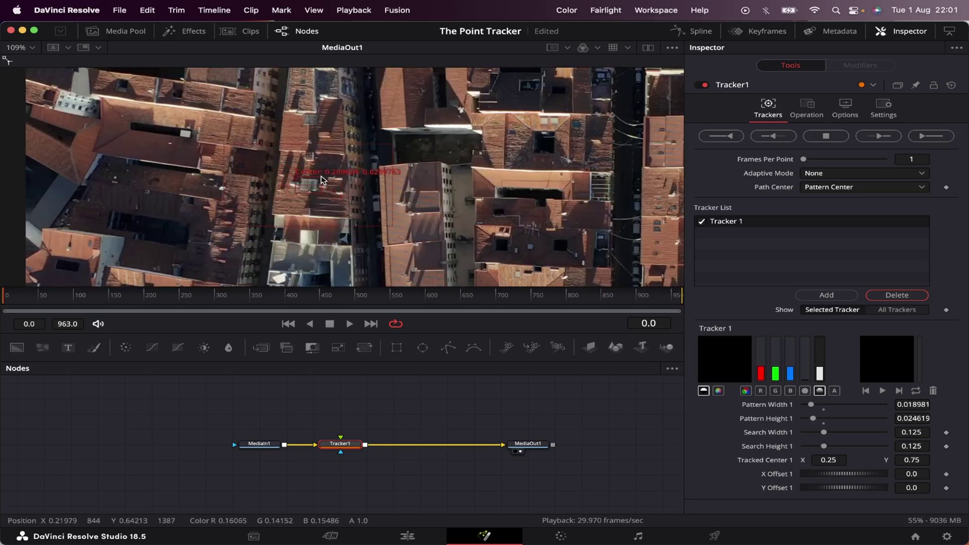
pyautogui.moveTo(393, 169); pyautogui.dragTo(397, 154)
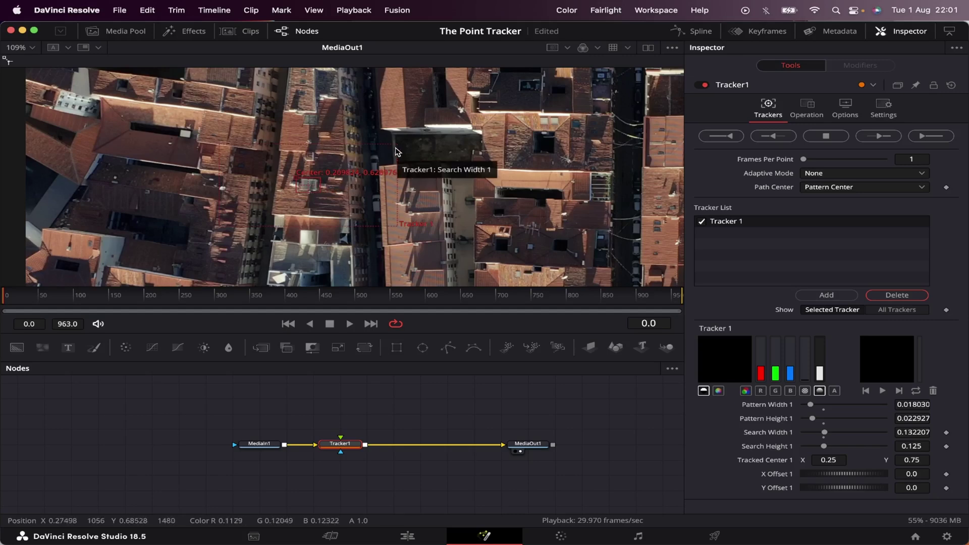
pyautogui.moveTo(397, 152); pyautogui.dragTo(314, 175)
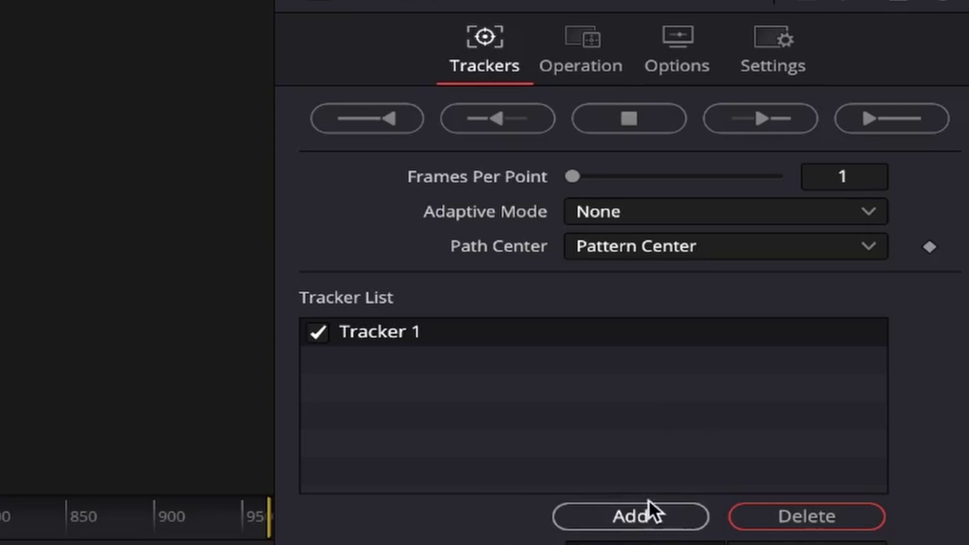
pyautogui.click(640, 515)
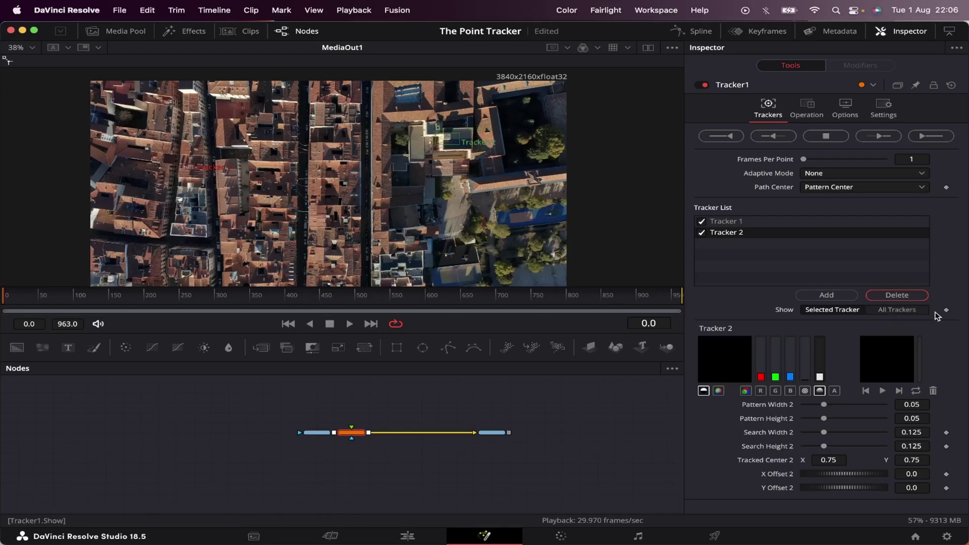
pyautogui.click(898, 295)
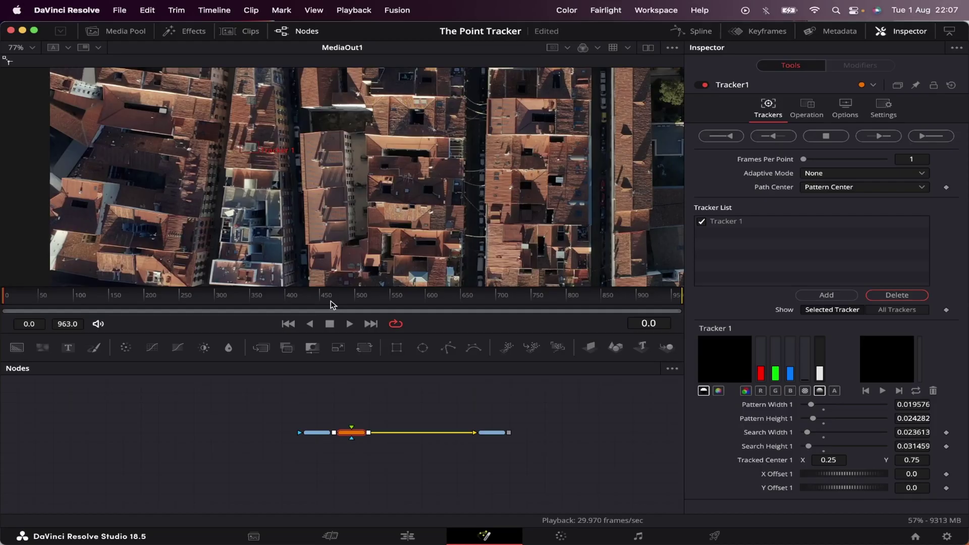
pyautogui.click(331, 302)
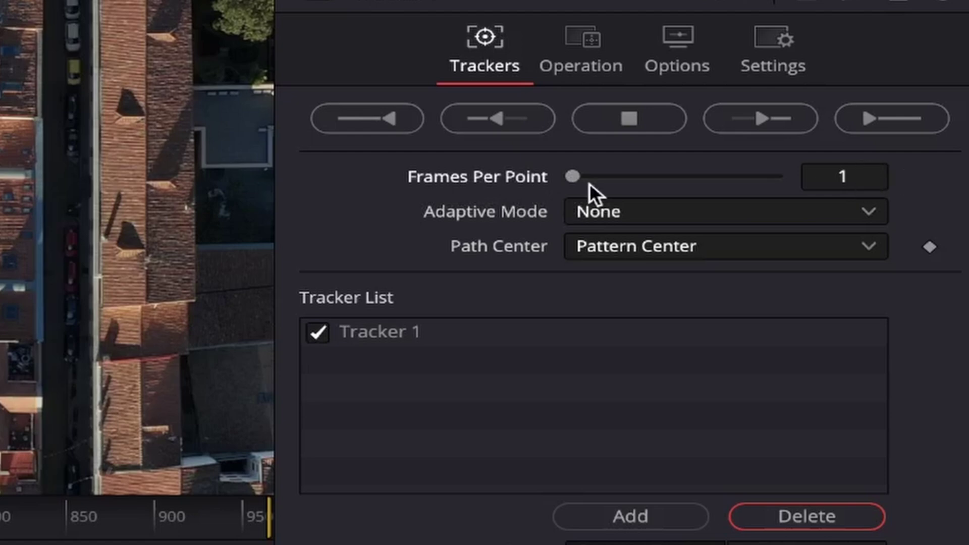
pyautogui.moveTo(572, 177); pyautogui.dragTo(595, 176)
pyautogui.moveTo(622, 177); pyautogui.dragTo(395, 196)
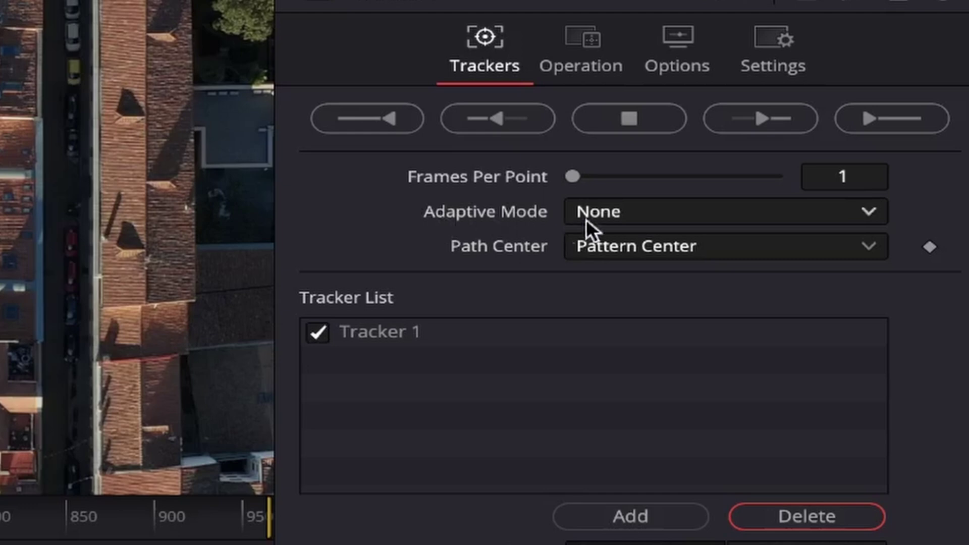
pyautogui.click(665, 215)
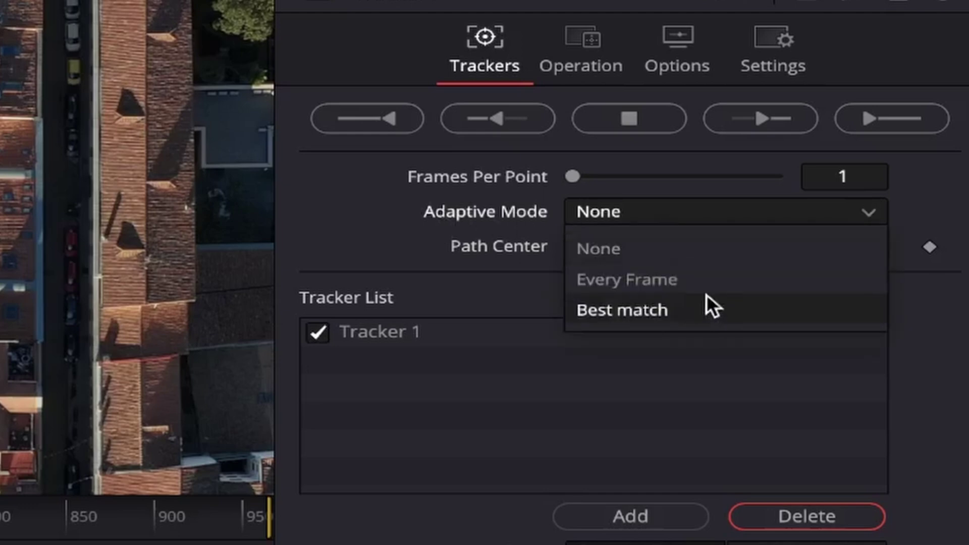
pyautogui.click(611, 214)
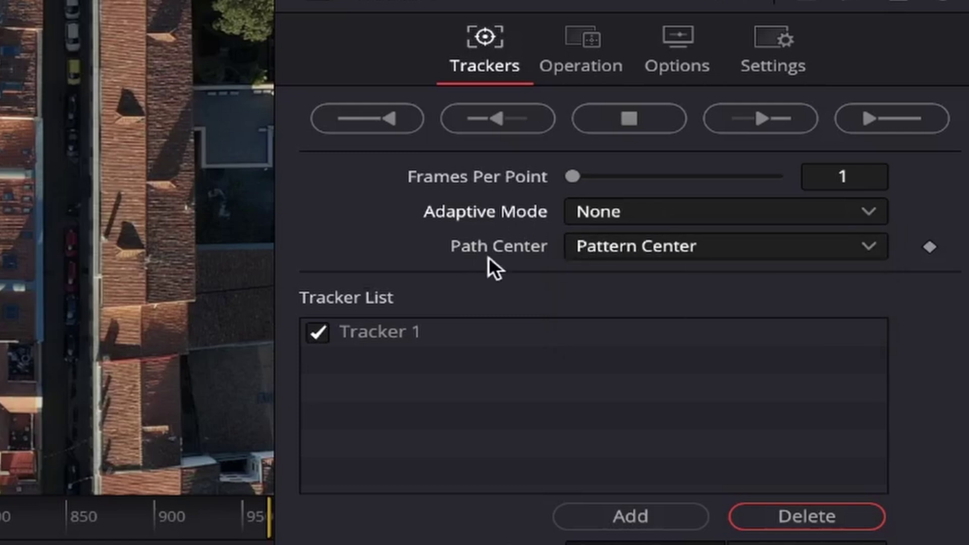
pyautogui.click(757, 259)
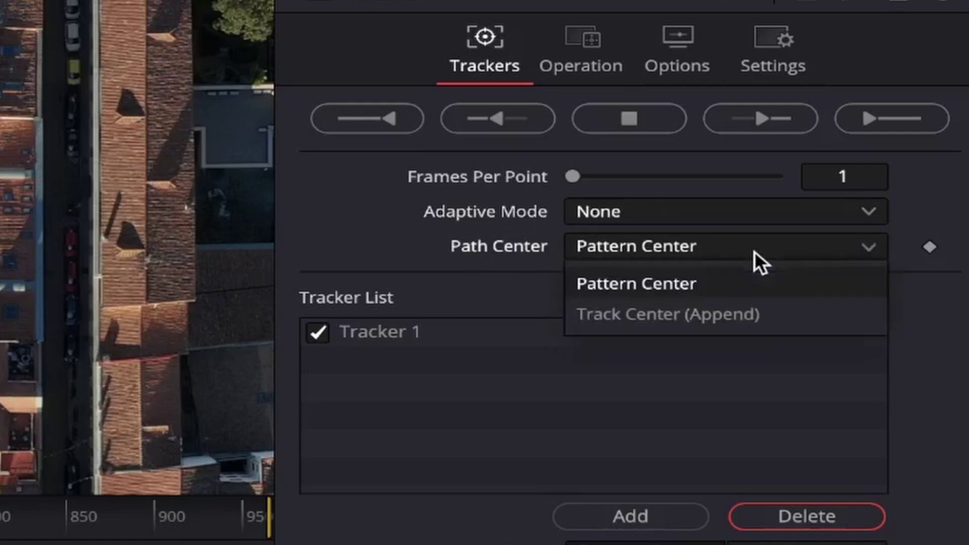
pyautogui.click(676, 256)
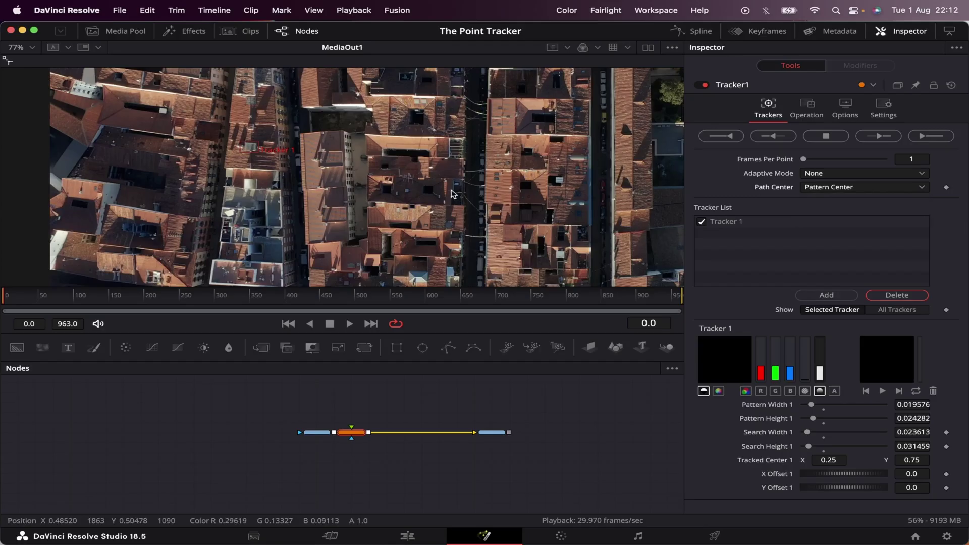
# Track Tracker 1 forward through frame 564, return to frame 0, and add a 'TRACKING' Text1 node
pyautogui.scroll(-5, 359, 174)
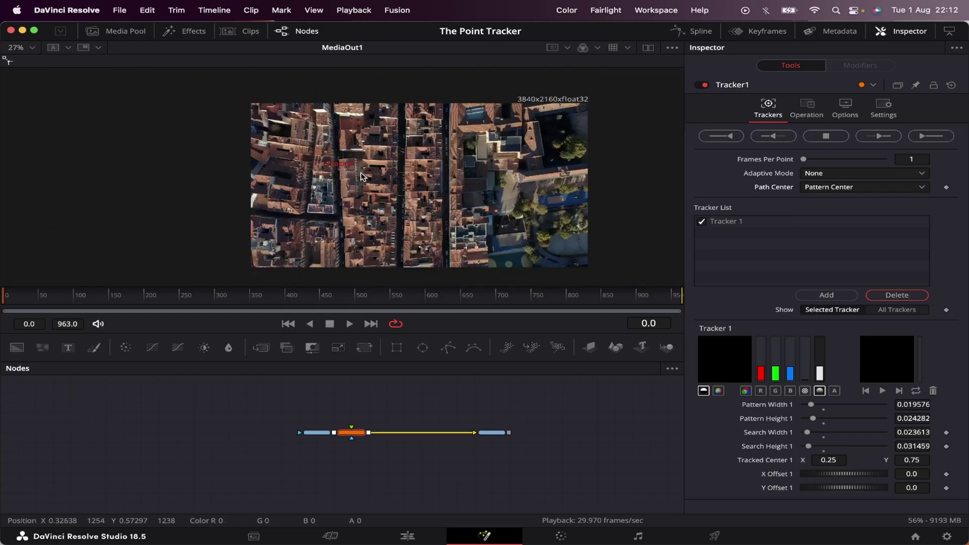
pyautogui.scroll(1, 313, 167)
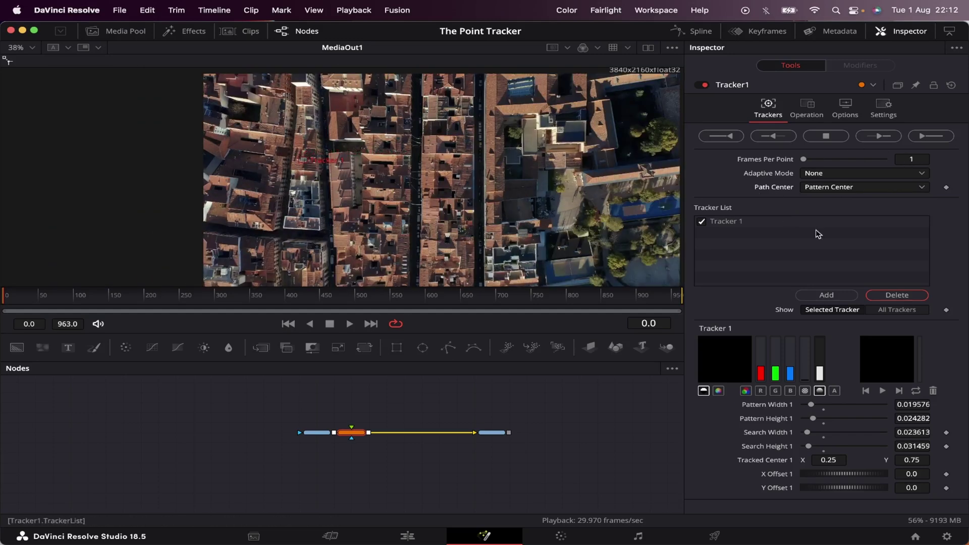
pyautogui.click(920, 136)
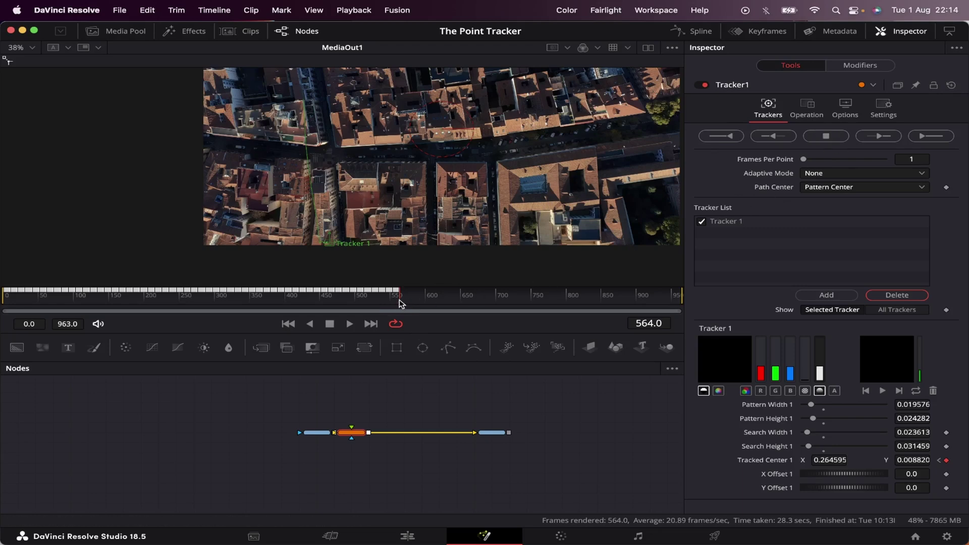
pyautogui.moveTo(400, 302); pyautogui.dragTo(60, 310)
pyautogui.moveTo(68, 348); pyautogui.dragTo(370, 404)
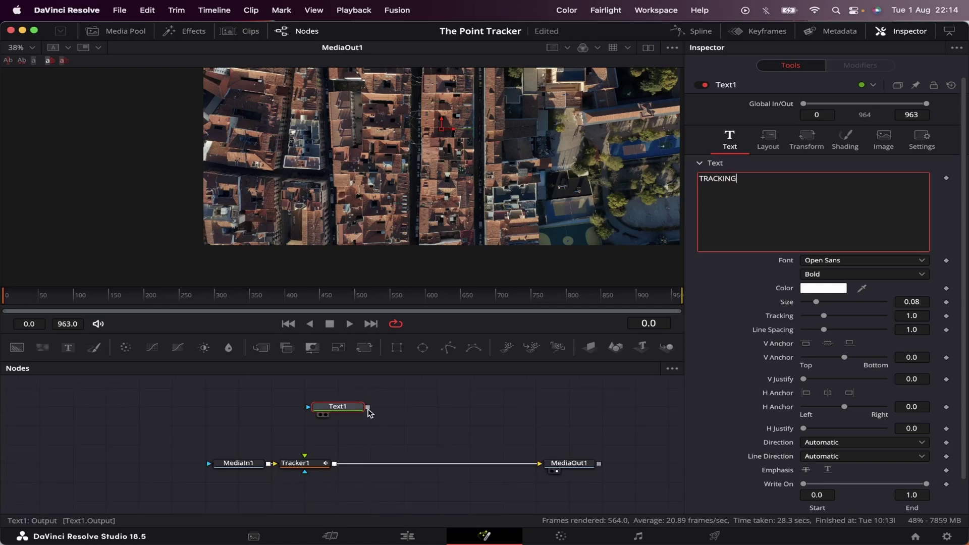
# Connect Text1 to Tracker1's foreground, set the operation to Match Move, and move the text up-left
pyautogui.moveTo(368, 409); pyautogui.dragTo(304, 456)
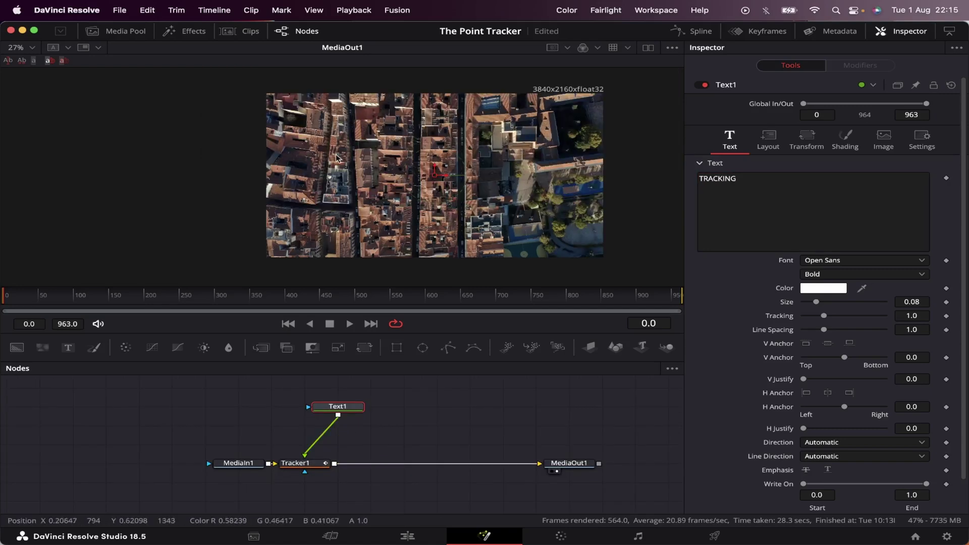
pyautogui.click(302, 467)
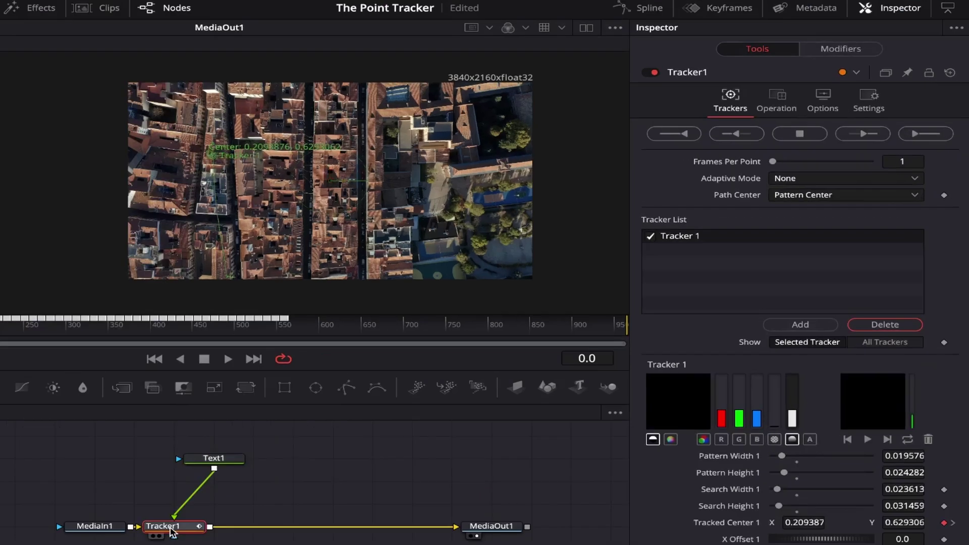
pyautogui.click(784, 93)
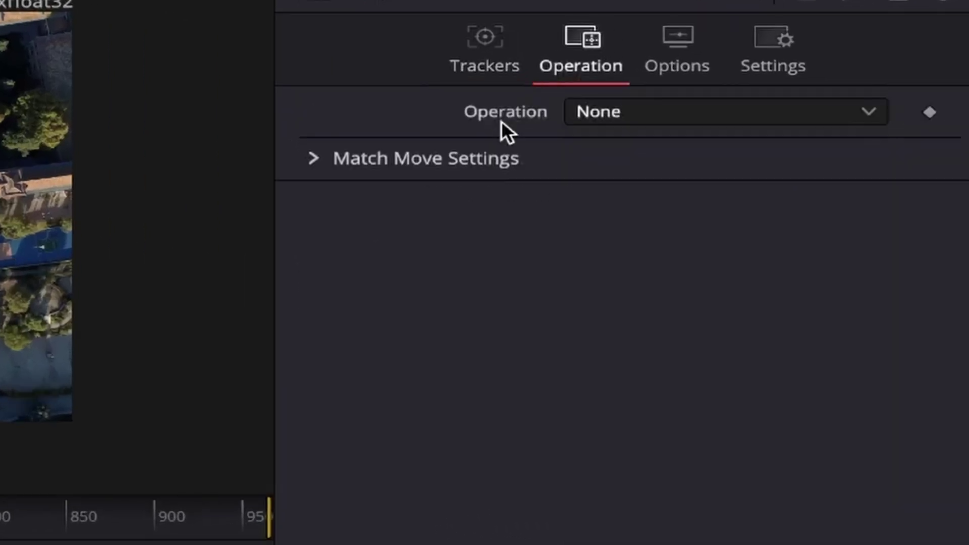
pyautogui.click(697, 117)
pyautogui.click(662, 172)
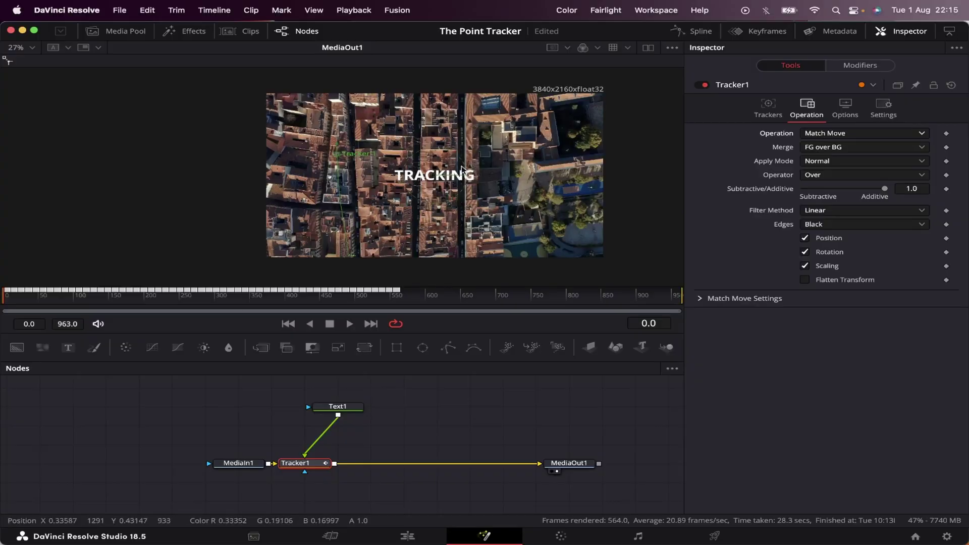
pyautogui.click(343, 157)
pyautogui.moveTo(343, 158); pyautogui.dragTo(265, 98)
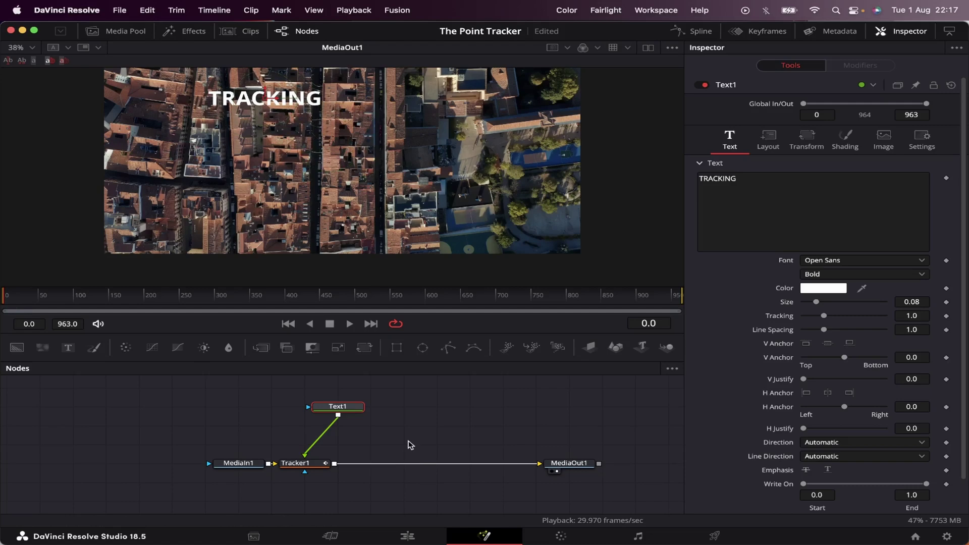
pyautogui.press('space')
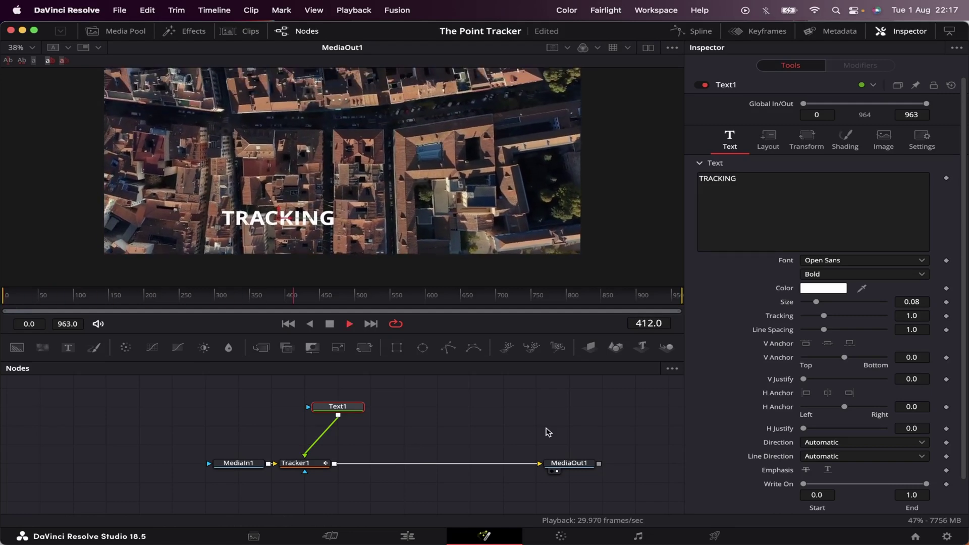
pyautogui.press('space')
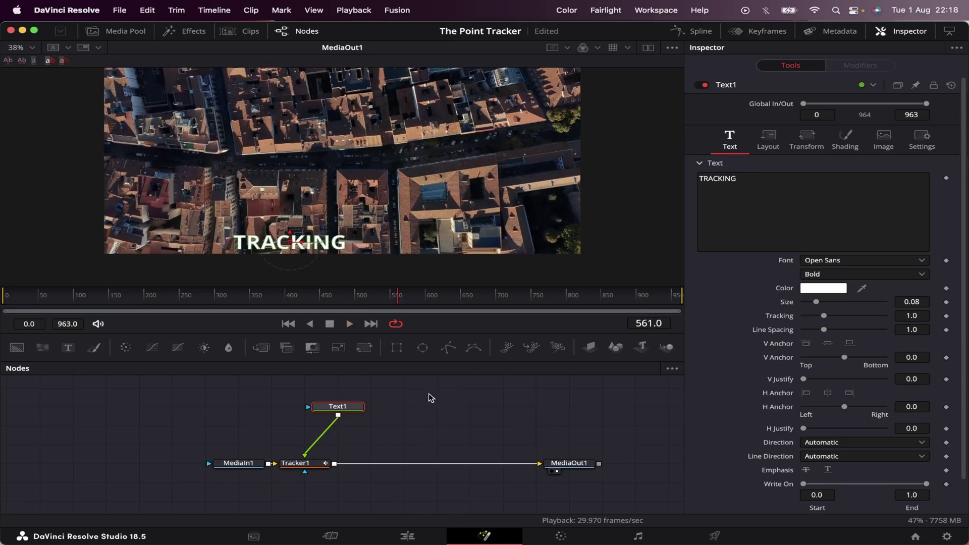
# At frame 484, move the tracker up and right, disconnect Text1, and track forward
pyautogui.click(297, 463)
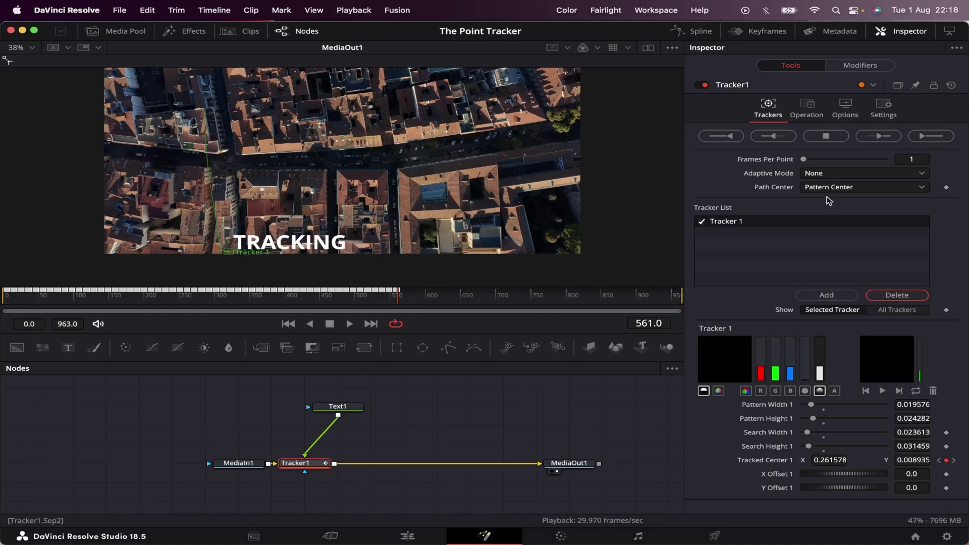
pyautogui.moveTo(398, 305); pyautogui.dragTo(347, 309)
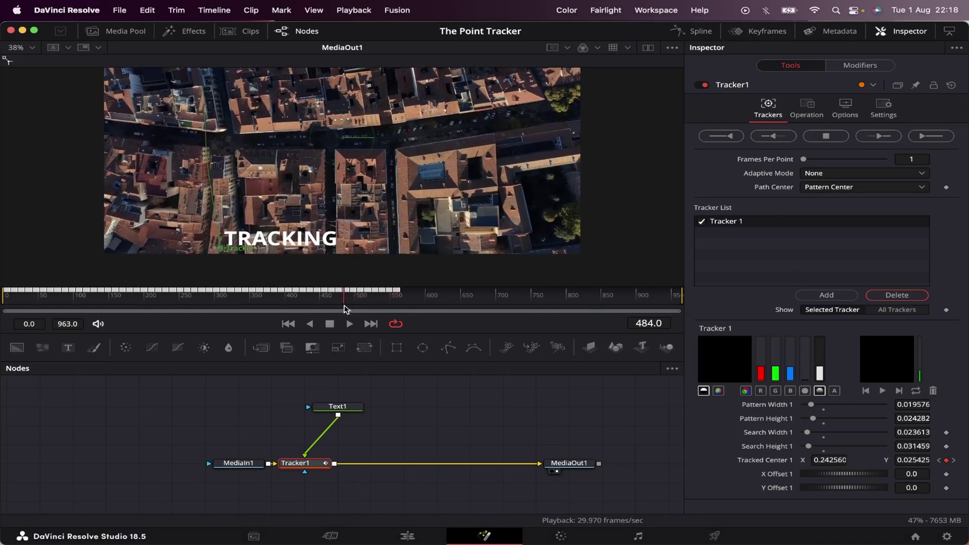
pyautogui.moveTo(220, 247); pyautogui.dragTo(426, 166)
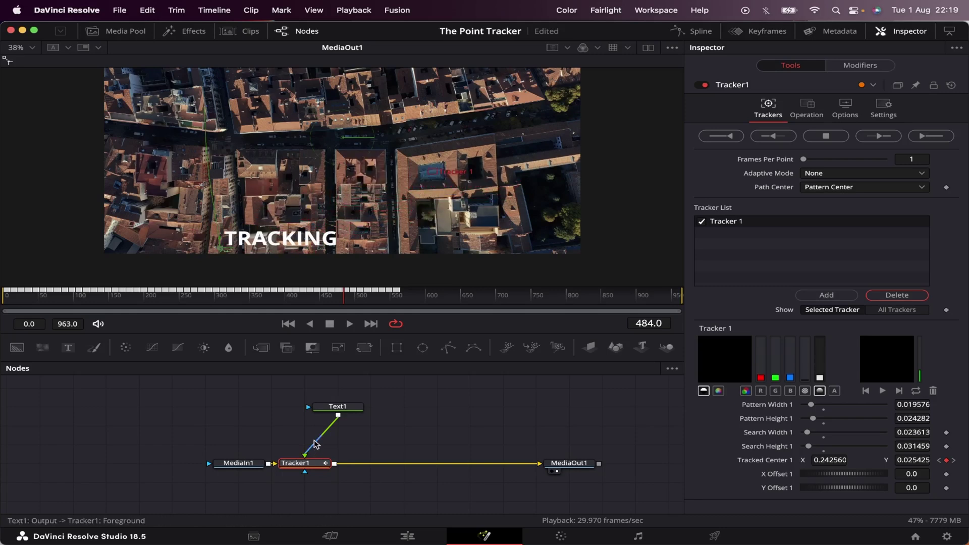
pyautogui.moveTo(314, 444); pyautogui.dragTo(353, 419)
pyautogui.click(880, 137)
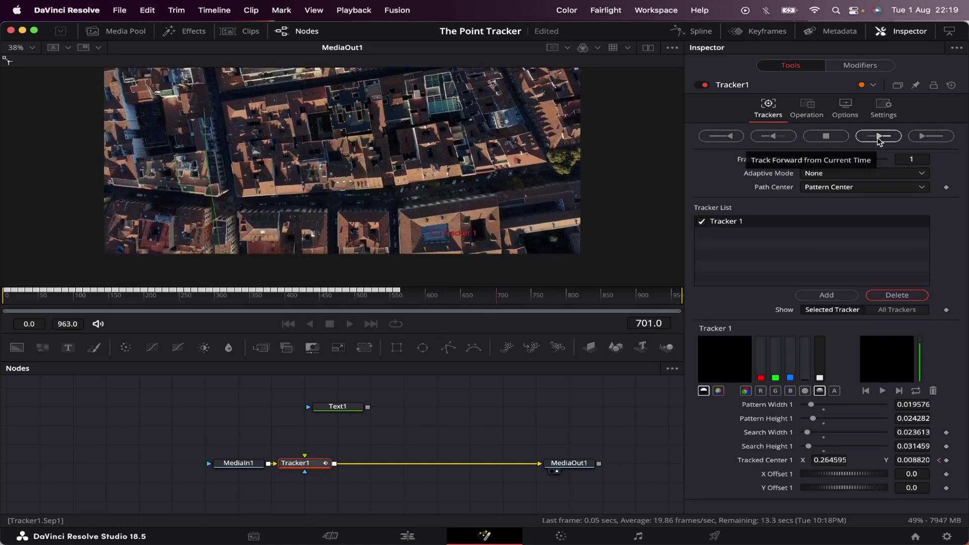
# Reconnect Text1 to Tracker1 and play the composite from frame 303 to 512 to check it
pyautogui.moveTo(396, 311); pyautogui.dragTo(357, 313)
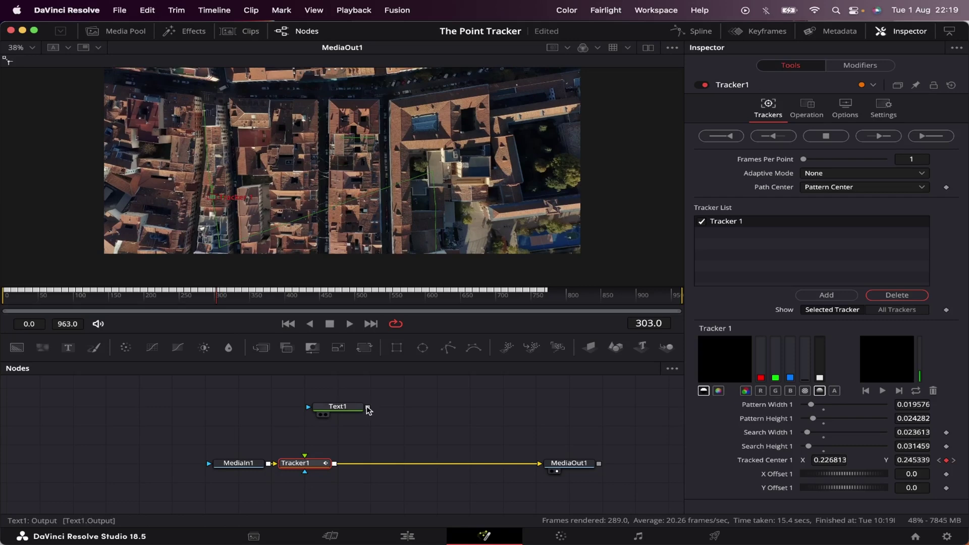
pyautogui.moveTo(367, 407); pyautogui.dragTo(304, 455)
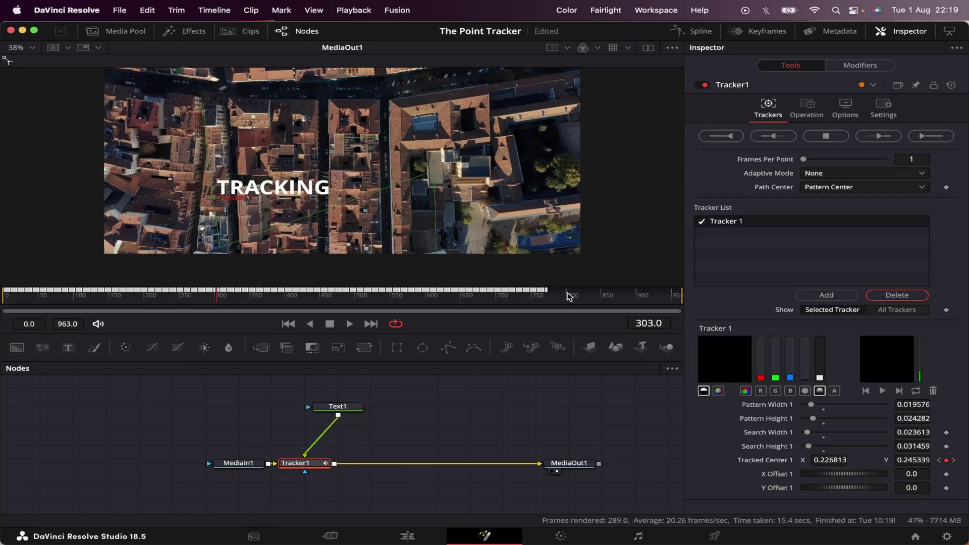
pyautogui.press('space')
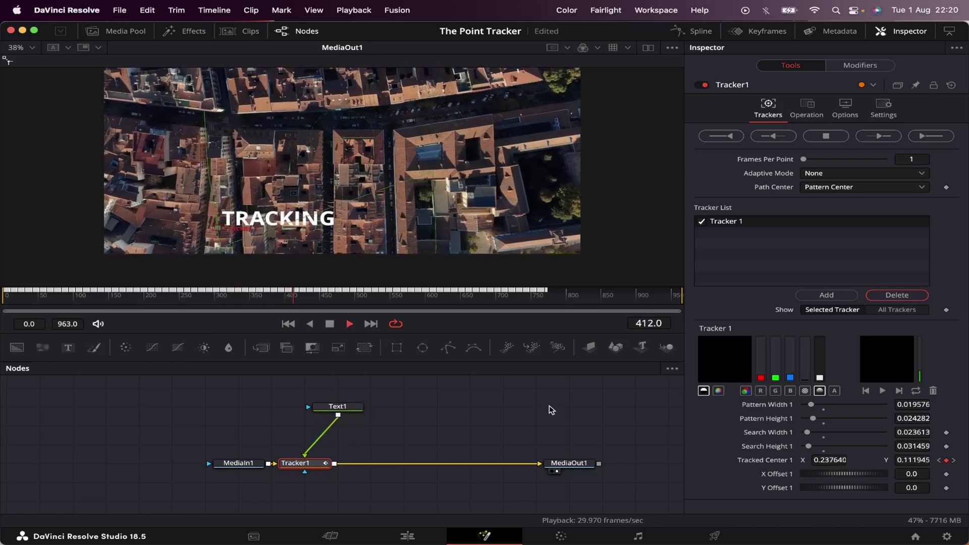
pyautogui.press('space')
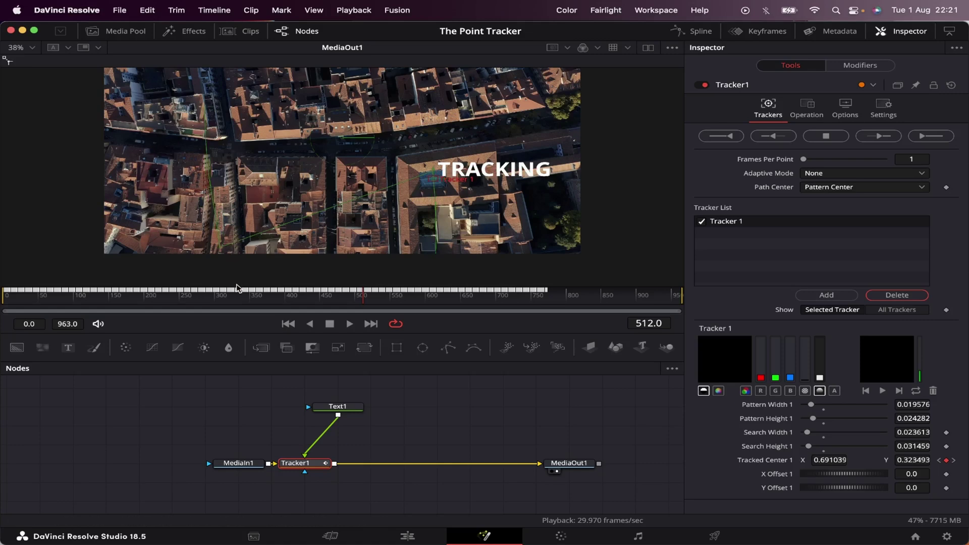
pyautogui.moveTo(363, 297); pyautogui.dragTo(330, 313)
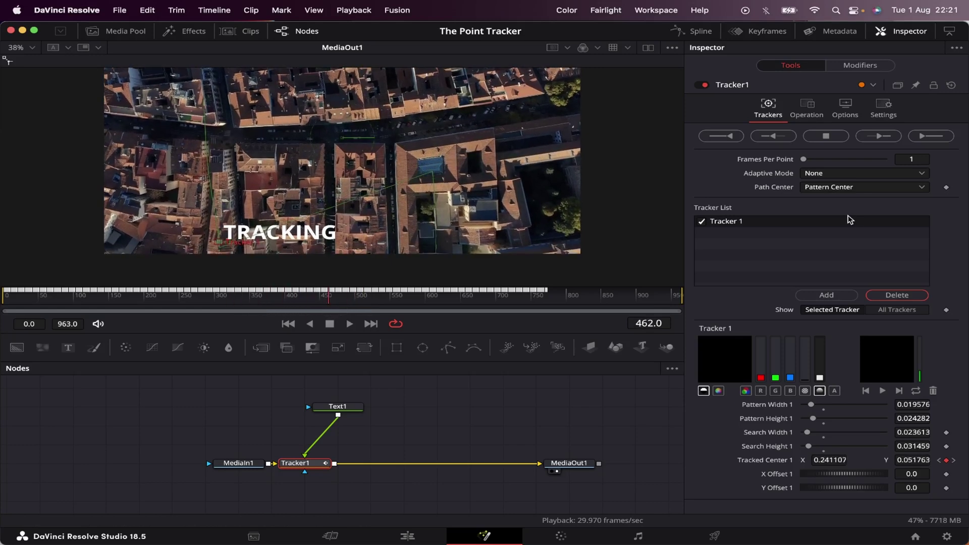
# Set Path Center to Track Center (Append), move the pattern to a new rooftop feature, and track forward from 462
pyautogui.click(835, 189)
pyautogui.click(838, 214)
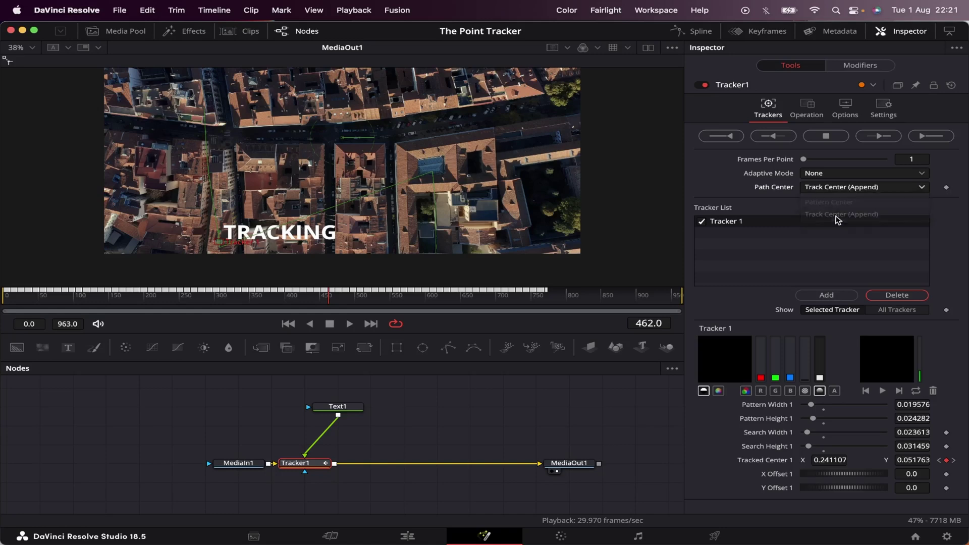
pyautogui.scroll(5, 212, 266)
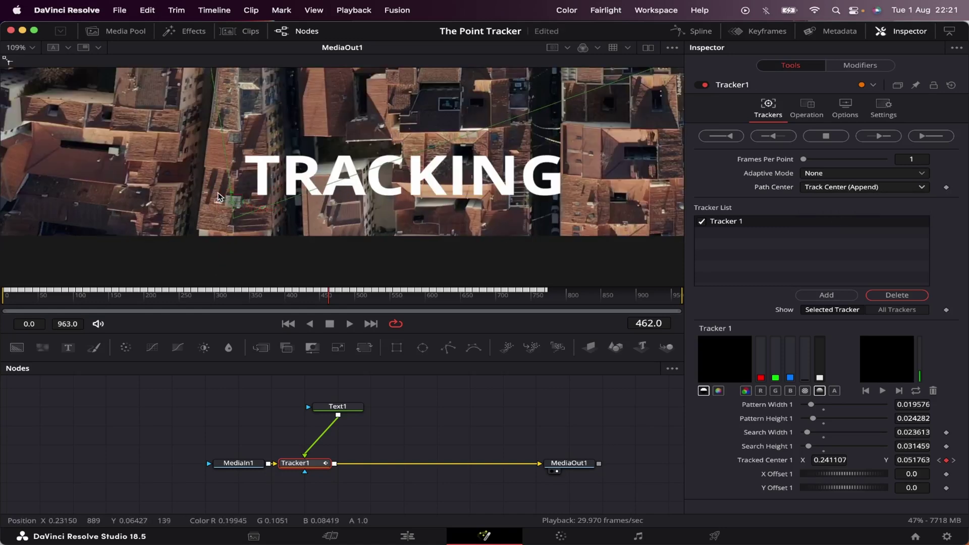
pyautogui.moveTo(218, 196); pyautogui.dragTo(204, 107)
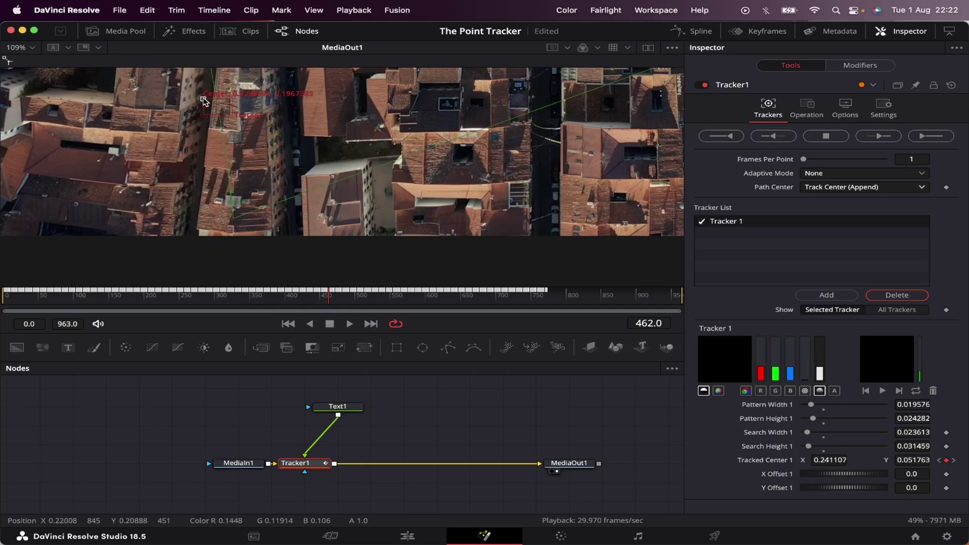
pyautogui.click(880, 138)
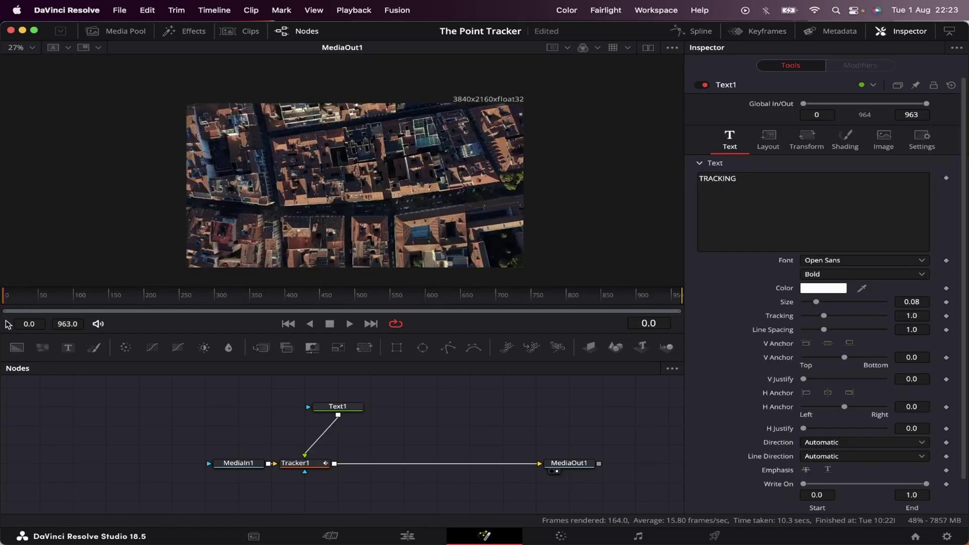
pyautogui.press('space')
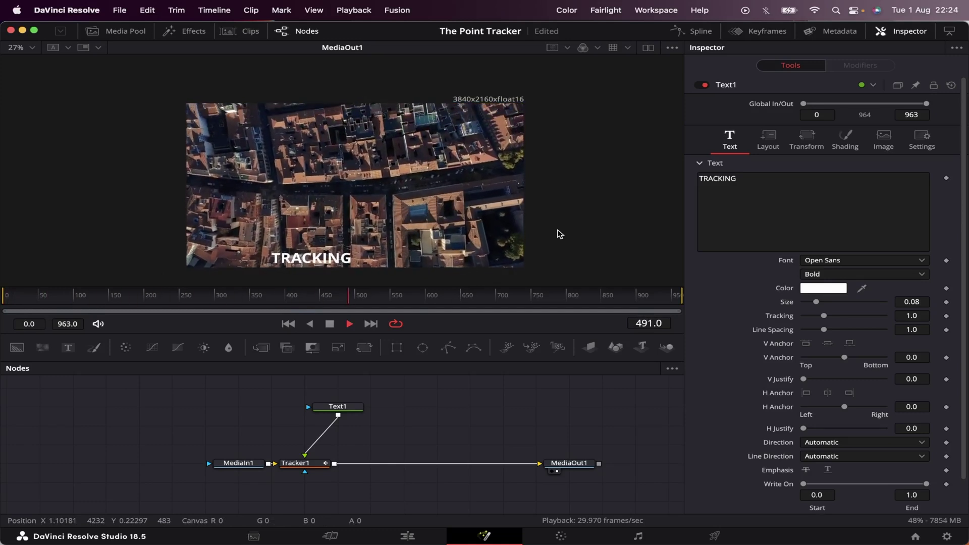
pyautogui.press('space')
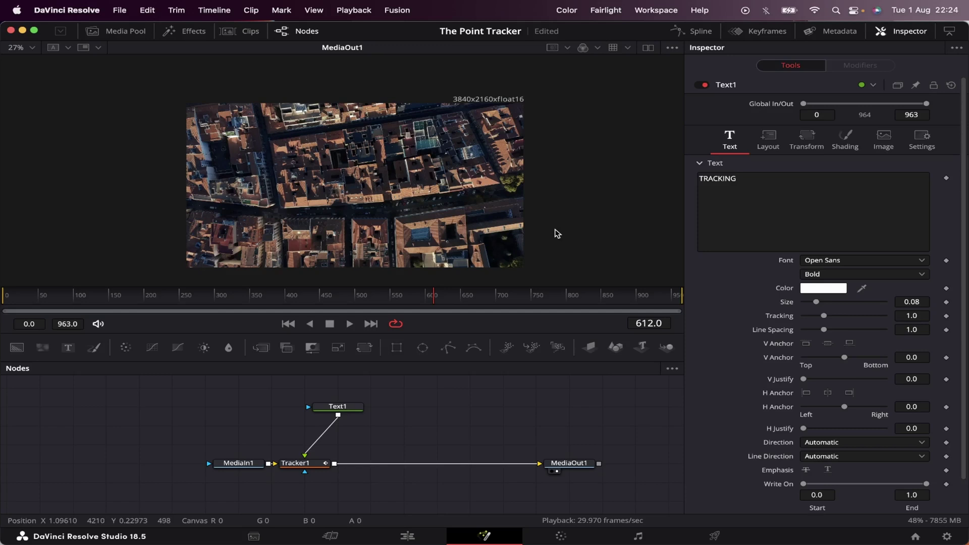